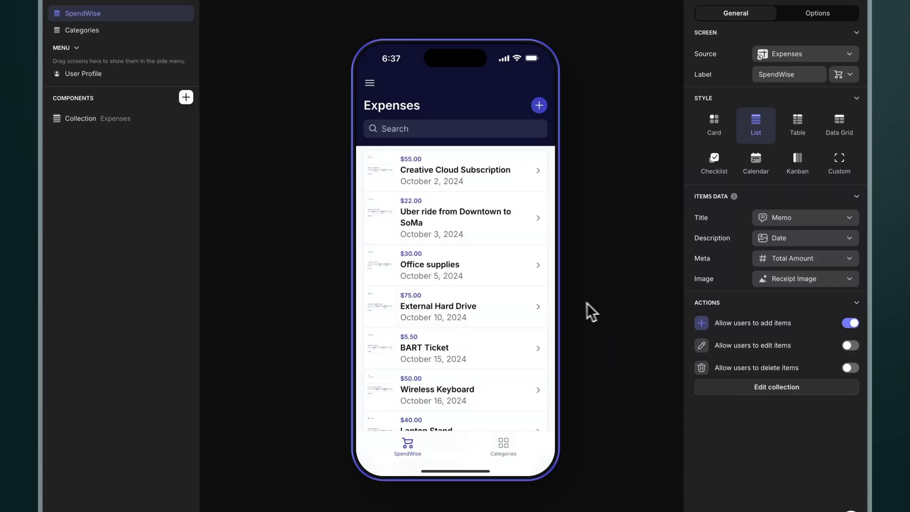
- Browse the app preview: Office supplies expense, Categories screen and an Equipment expense
click(496, 278)
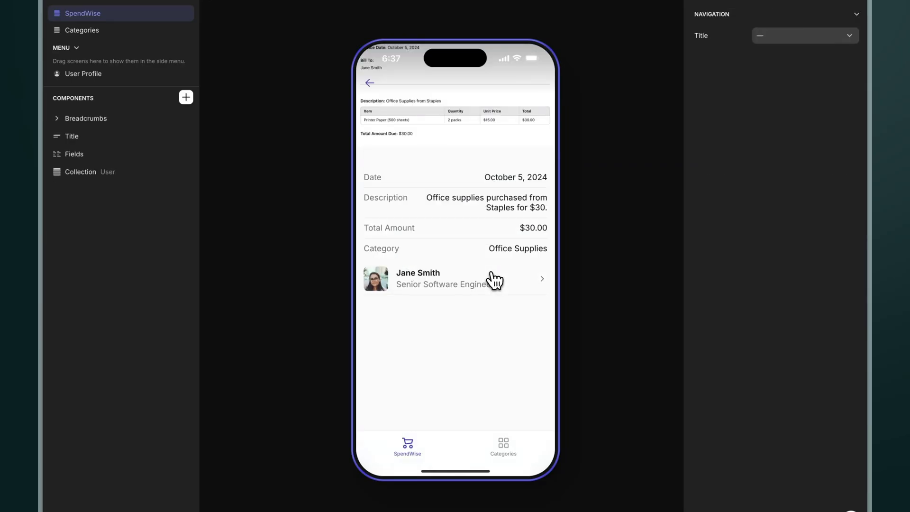
click(500, 444)
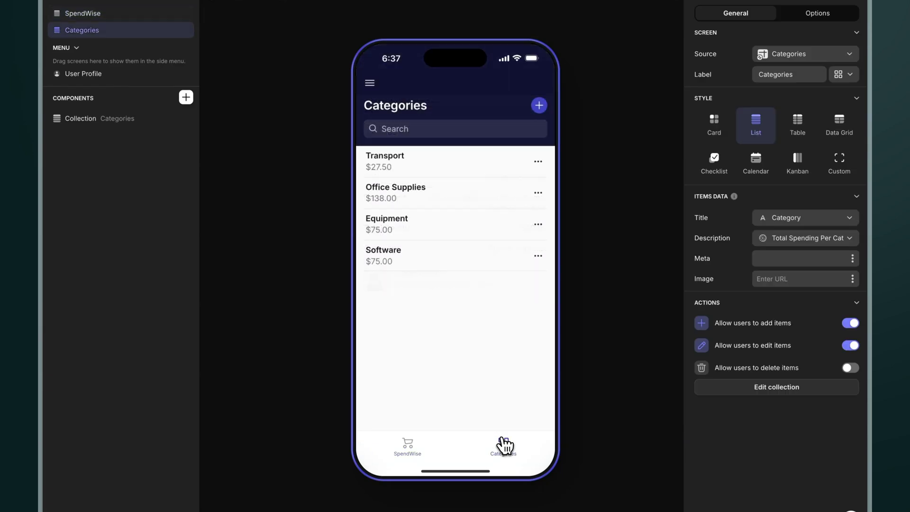
click(400, 226)
click(400, 236)
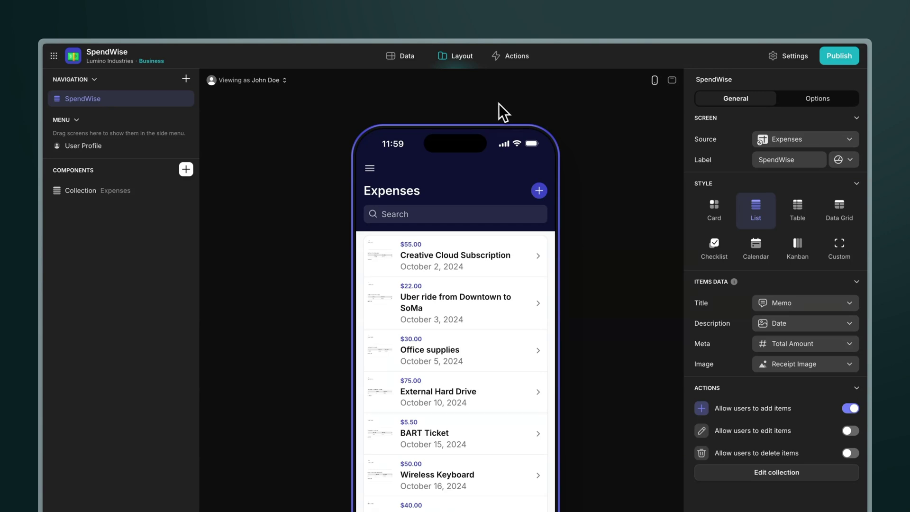
- Create a blank table named Categories in the Data editor
click(402, 56)
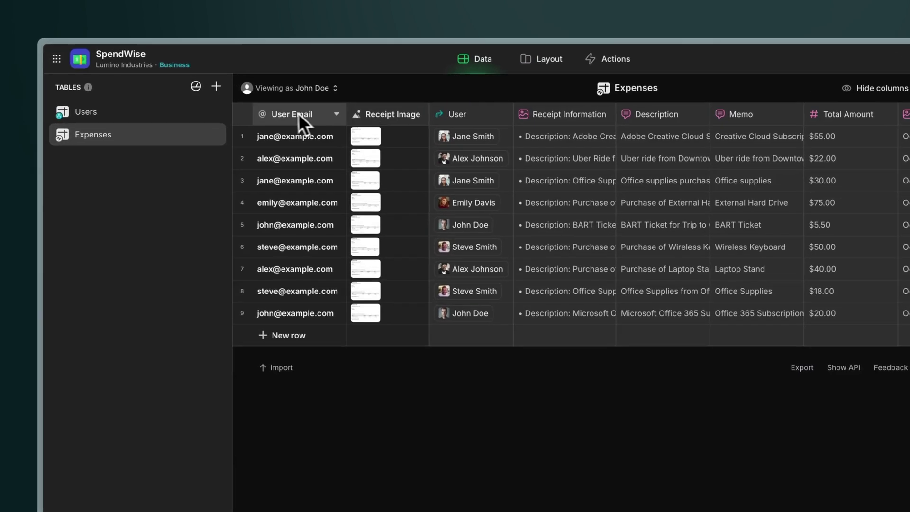
click(187, 79)
click(245, 113)
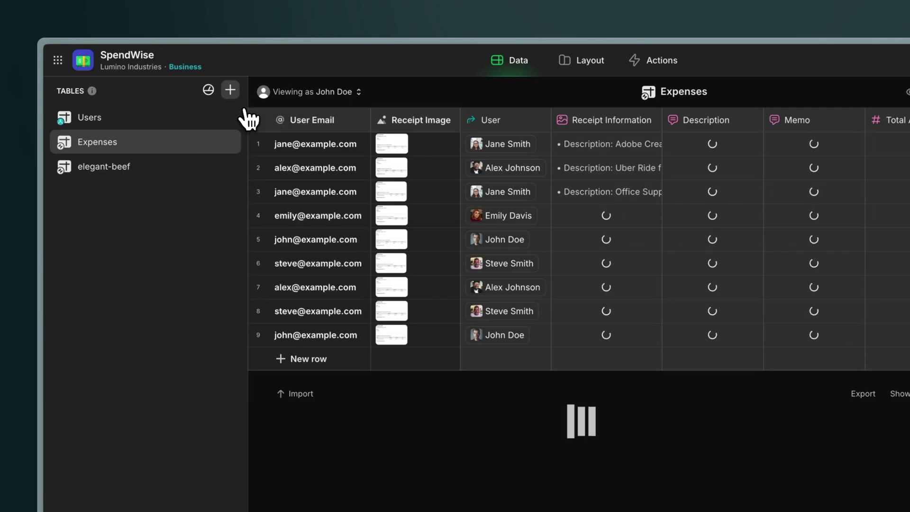
text(Categories)
key(Return)
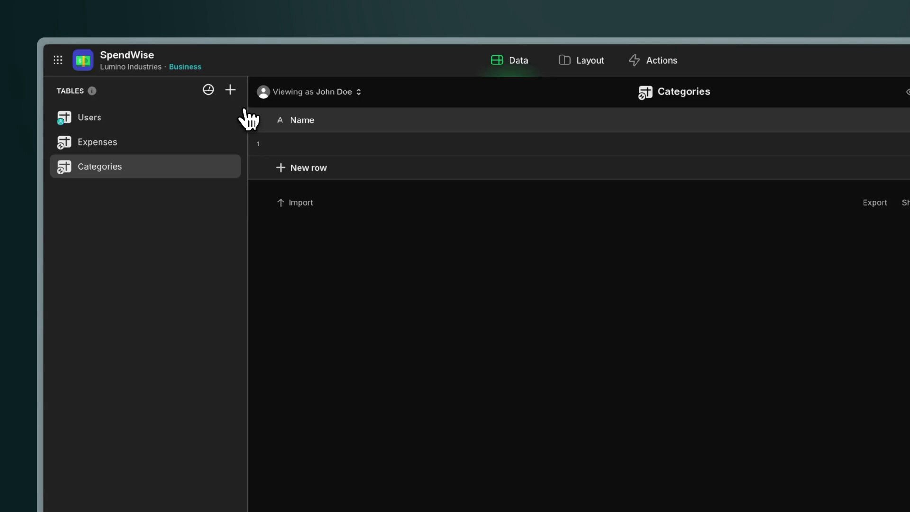
- Add a Category text column to Categories and choose to delete the Name column
click(844, 102)
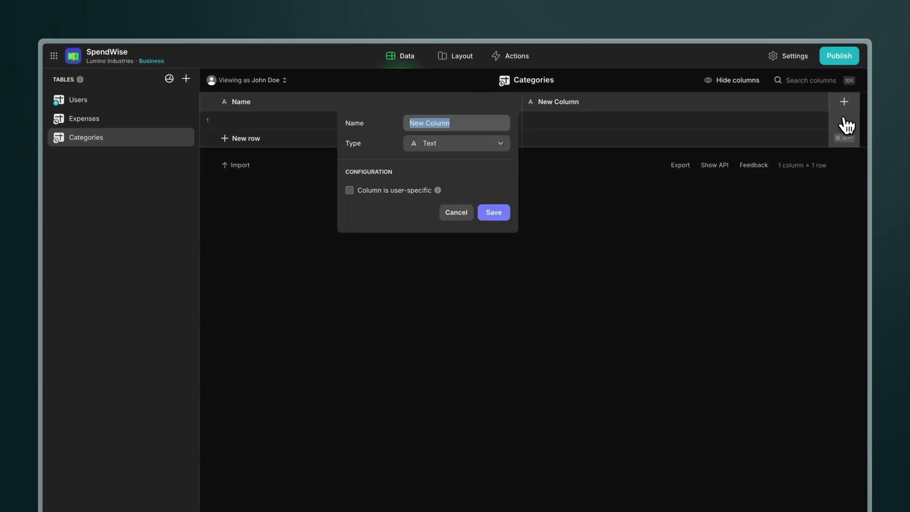
text(Category)
key(Return)
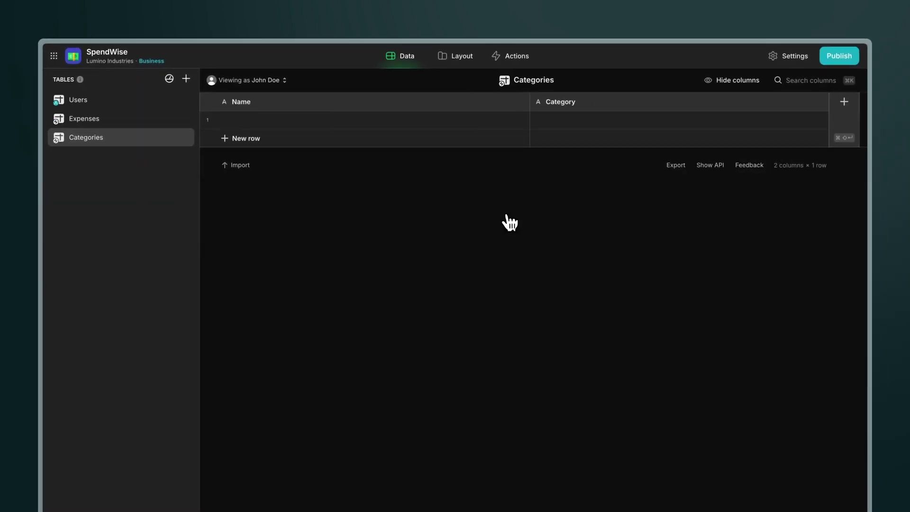
right_click(427, 103)
click(456, 223)
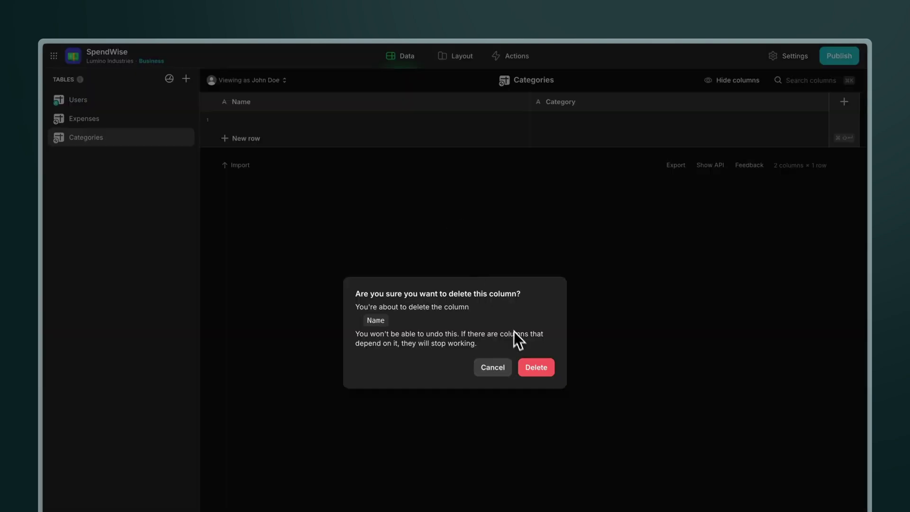
- Confirm removal of the default Name column from the Categories table
click(532, 367)
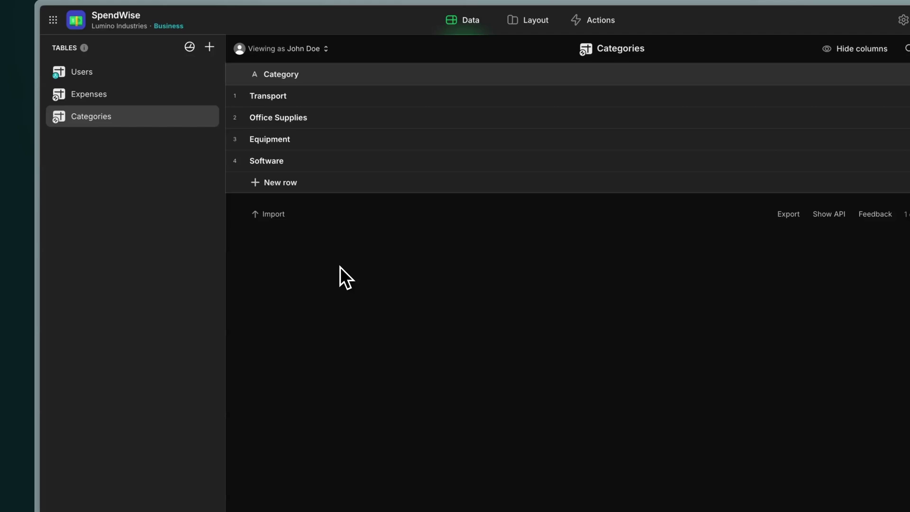
- In Expenses, add an AI Category text-to-choice column reading Receipt Information, with the four categories as choices
click(171, 94)
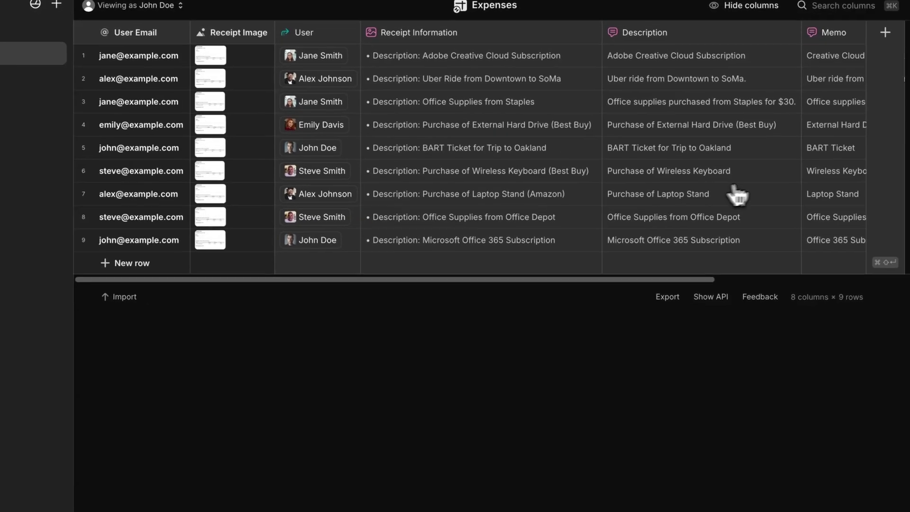
click(837, 13)
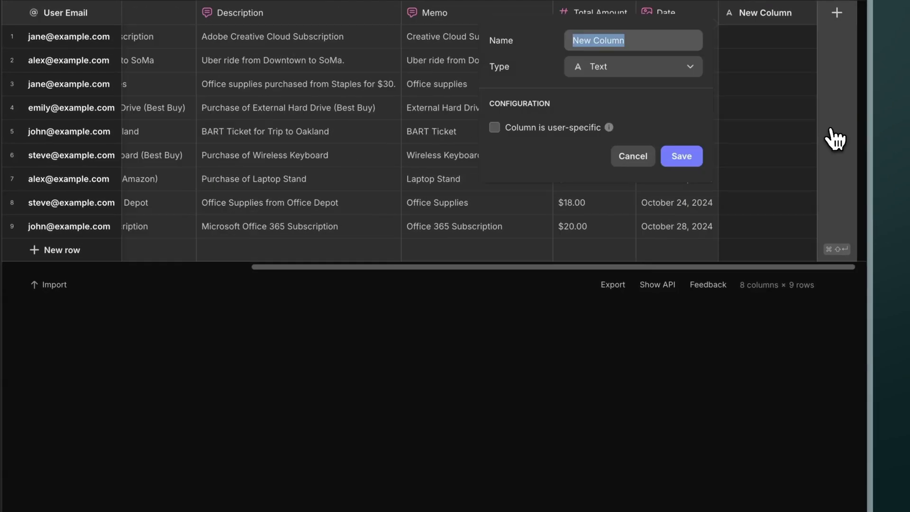
click(688, 66)
mouse_move(568, 157)
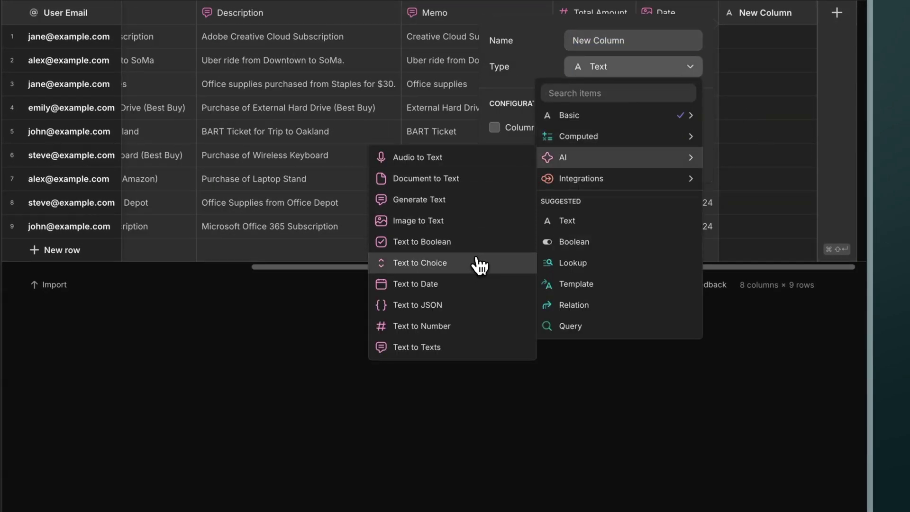
click(480, 264)
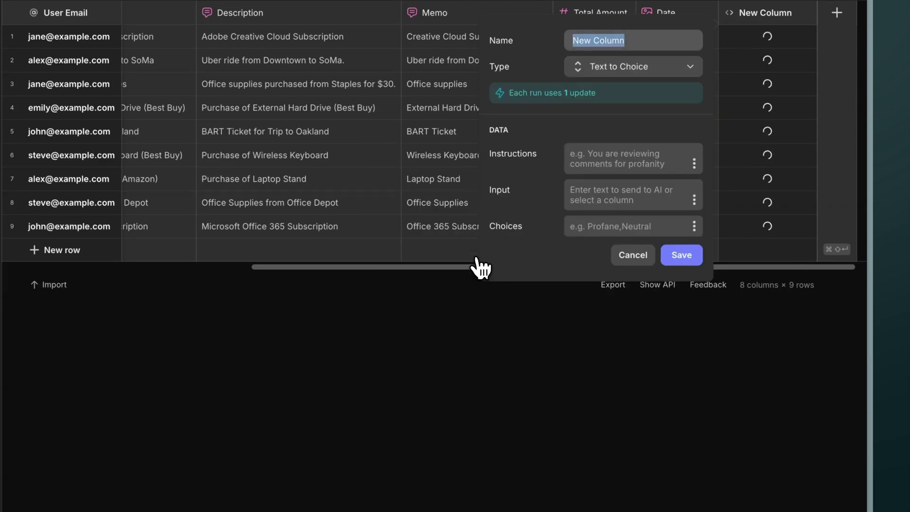
text(AI Category)
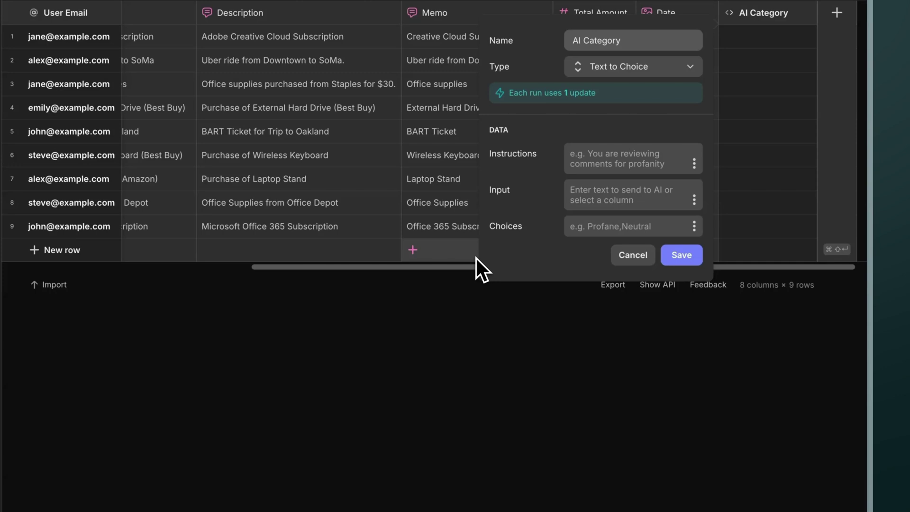
click(693, 226)
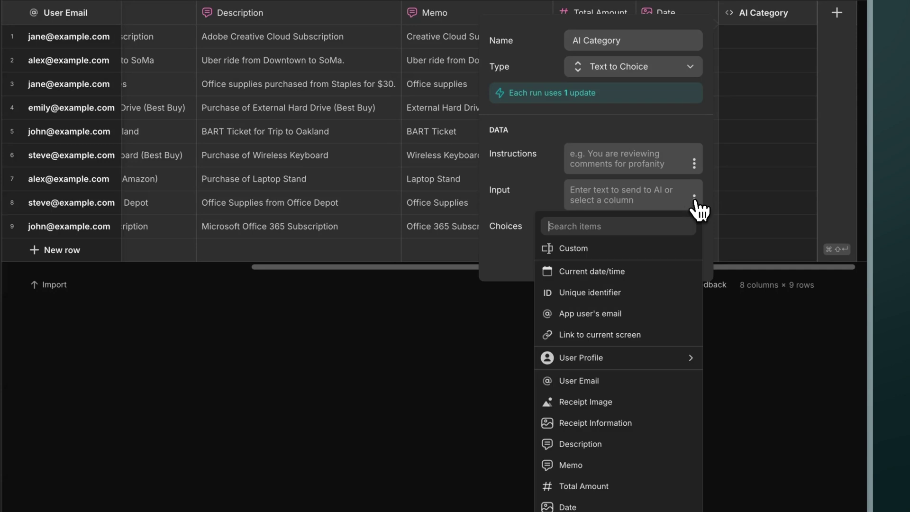
click(615, 424)
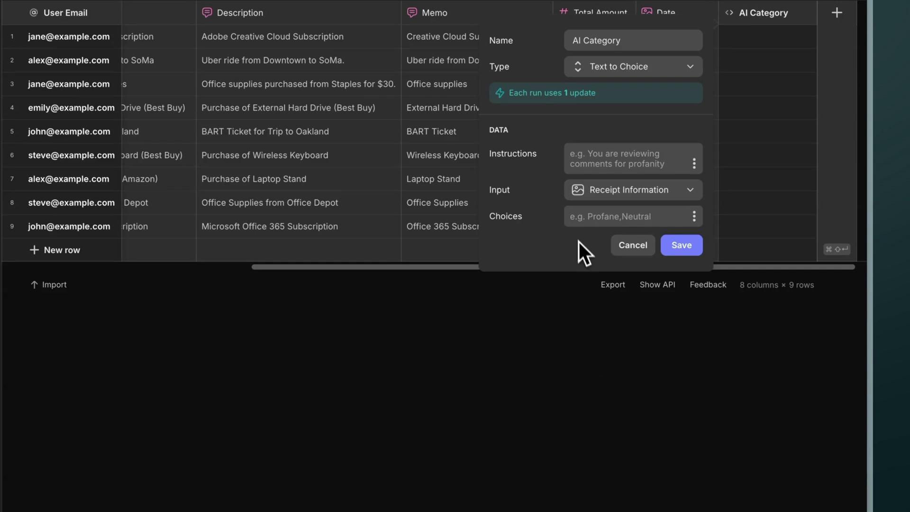
click(590, 216)
text(Transport, Officie Supp)
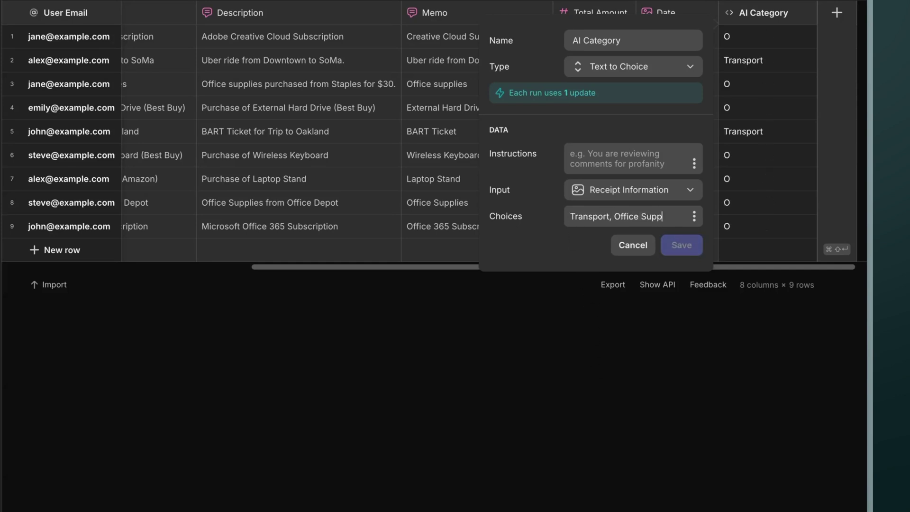
text(lies, Equipment, Soft)
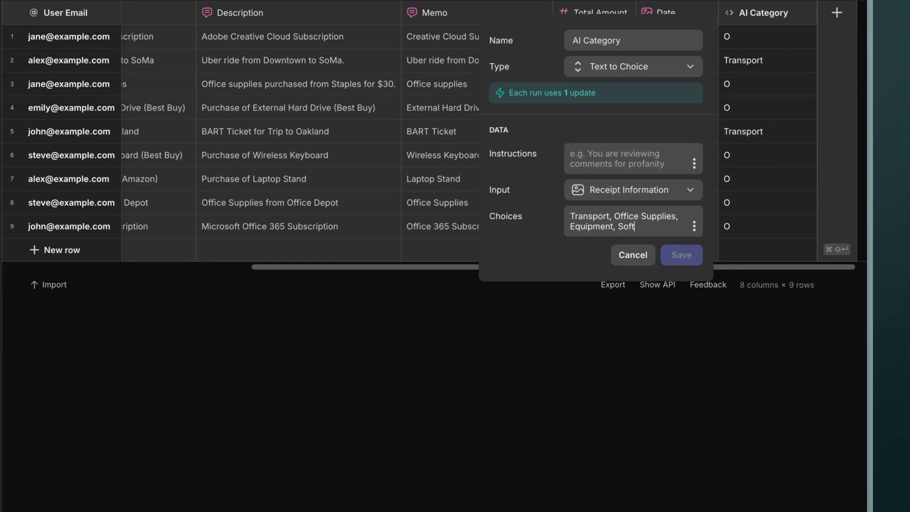
text(ware)
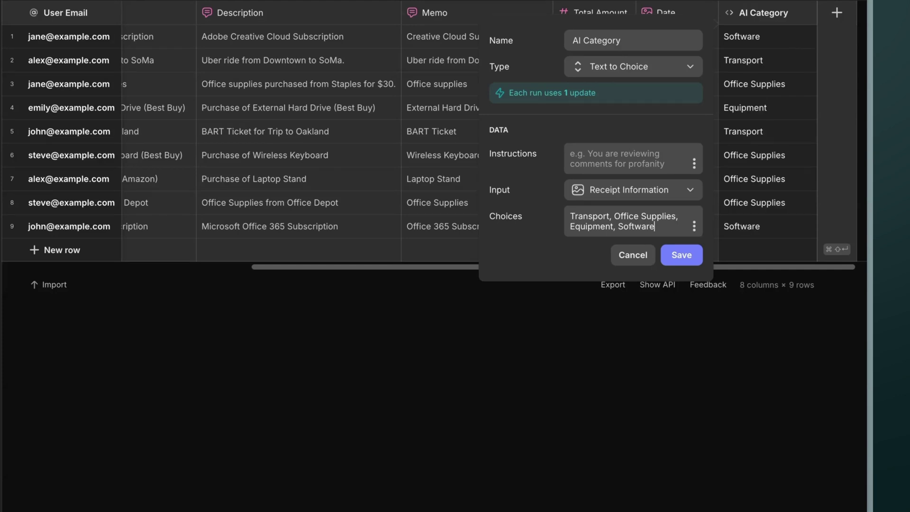
click(681, 254)
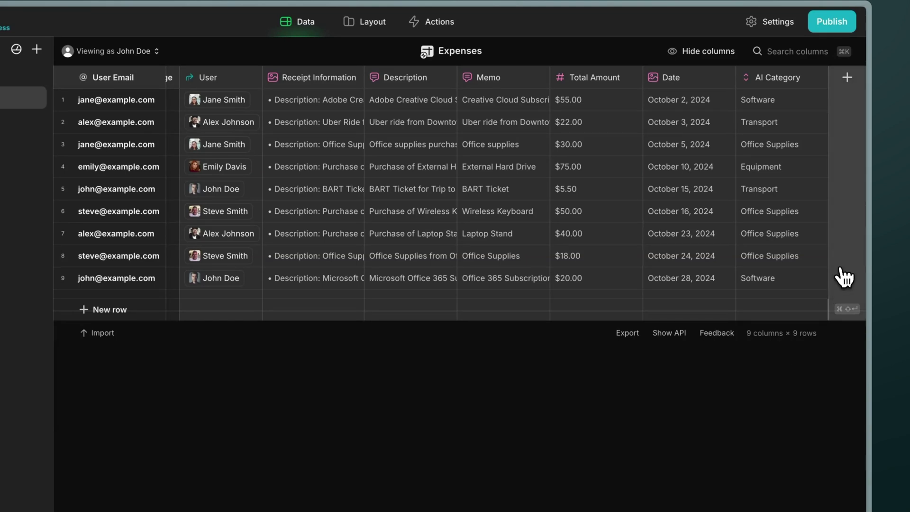
- Add a Relation with Category column matching Expenses' AI Category to Categories' Category
click(843, 270)
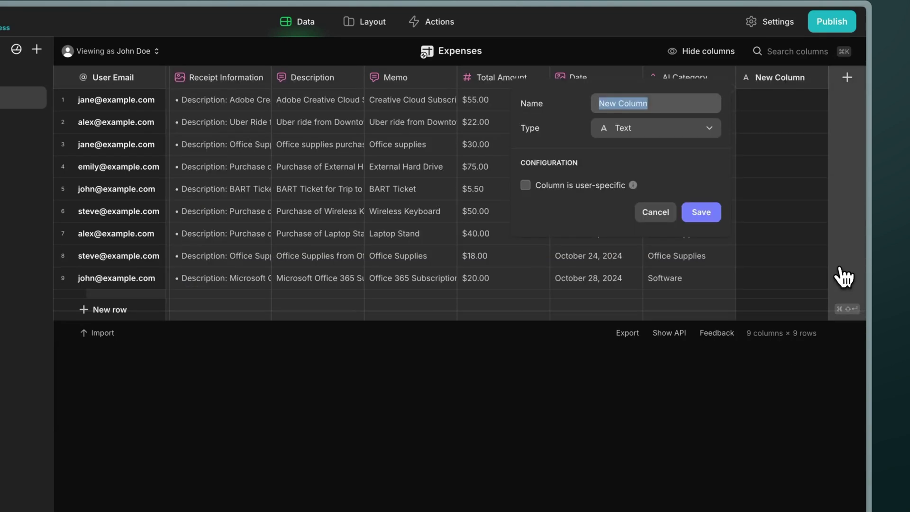
click(640, 128)
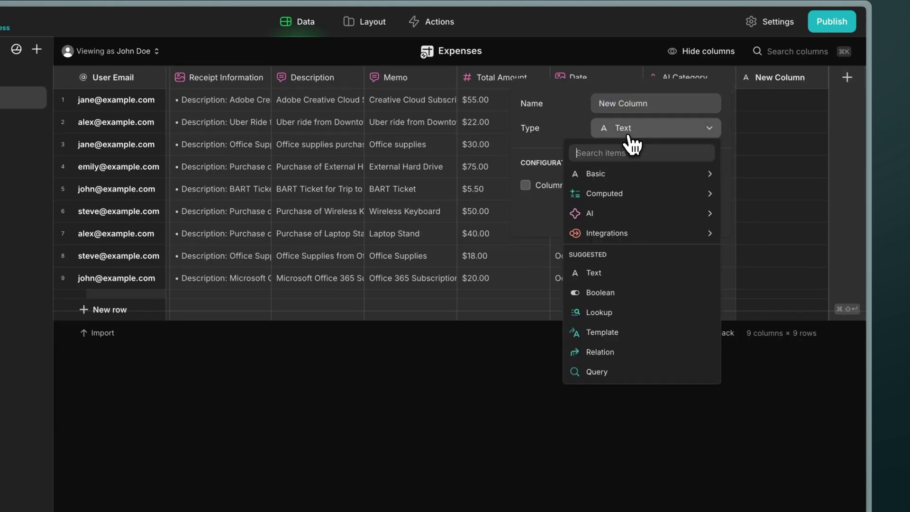
click(625, 353)
text(Relation with Category)
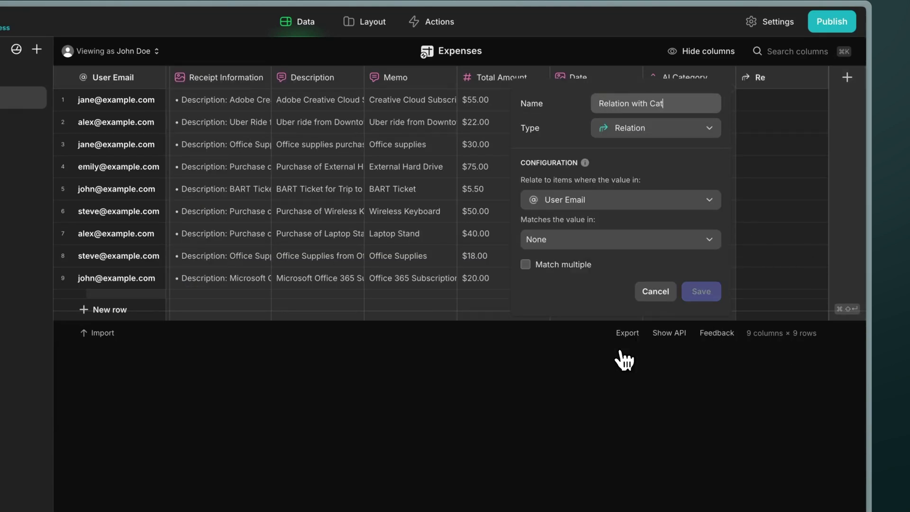
click(548, 200)
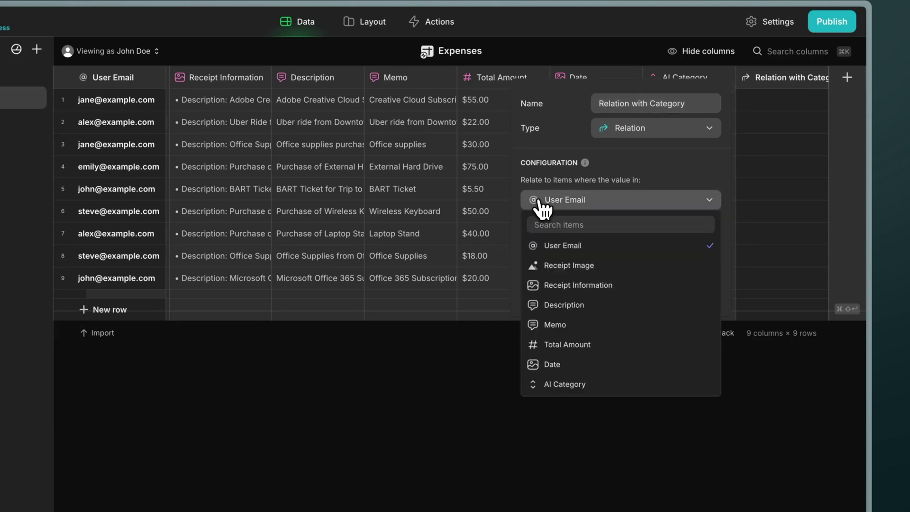
click(599, 389)
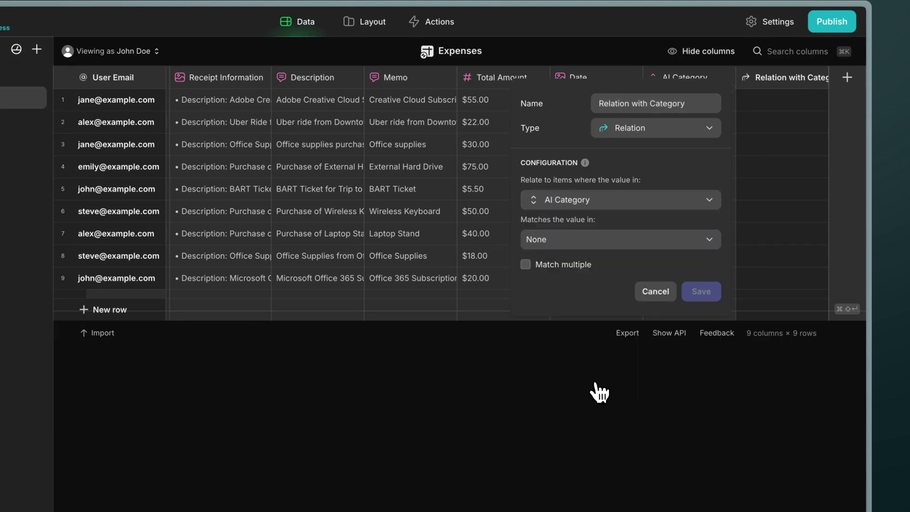
click(629, 239)
mouse_move(621, 324)
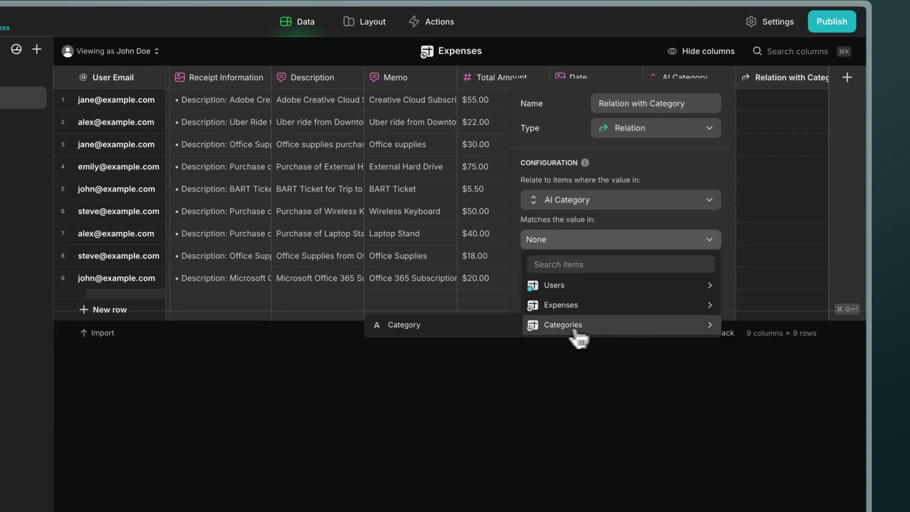
click(509, 326)
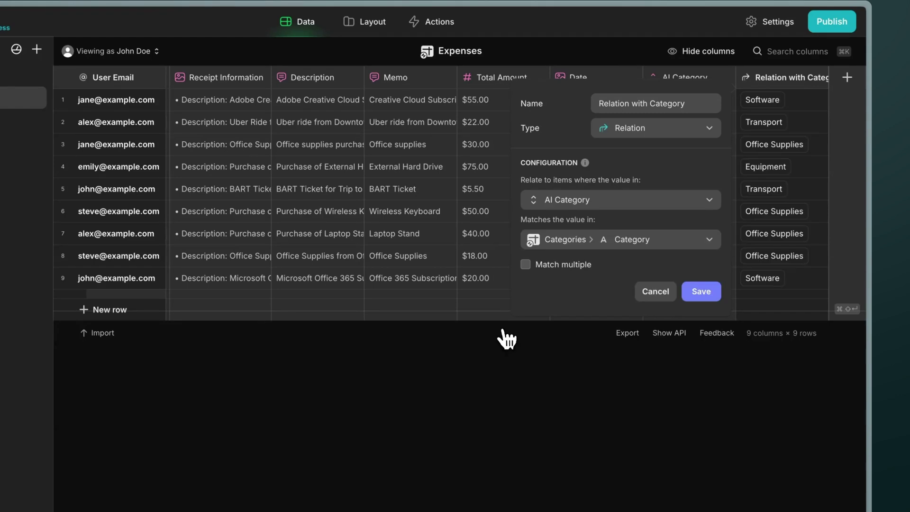
click(701, 291)
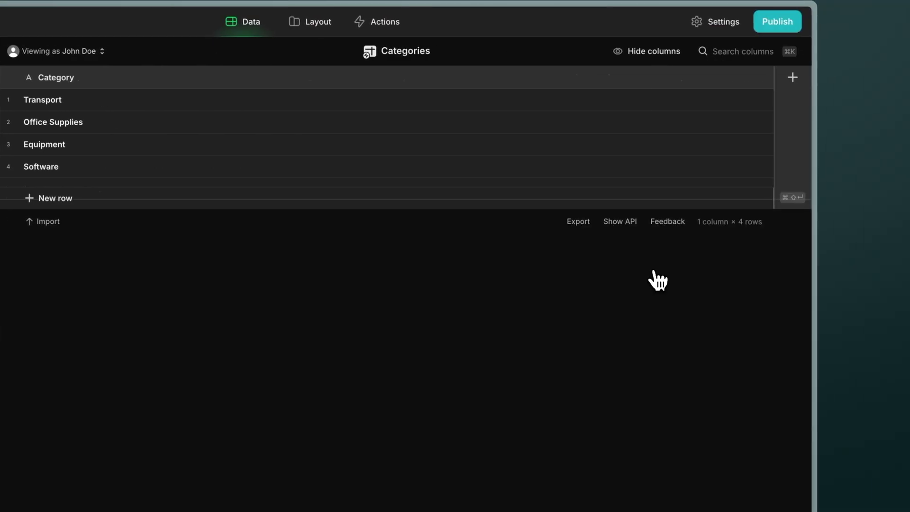
- Add a multi-match Relation with Expenses column matching Category to Expenses' AI Category
click(793, 77)
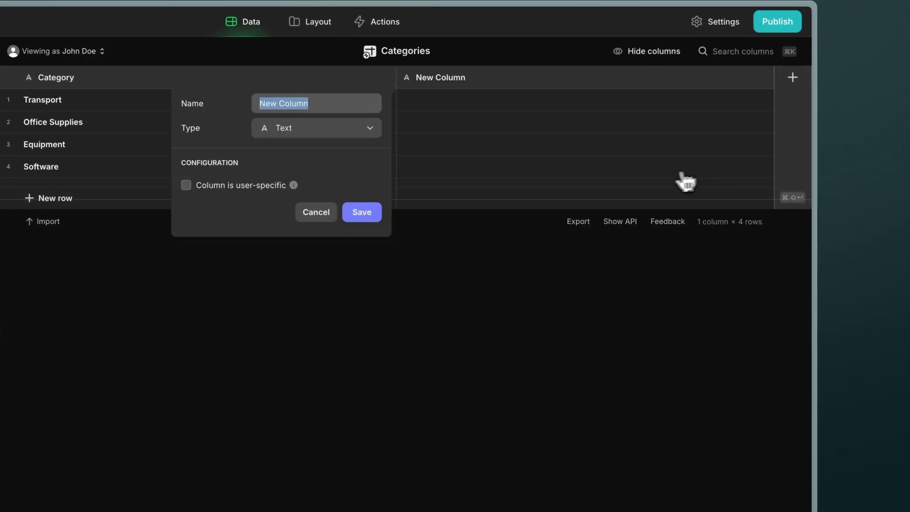
click(291, 129)
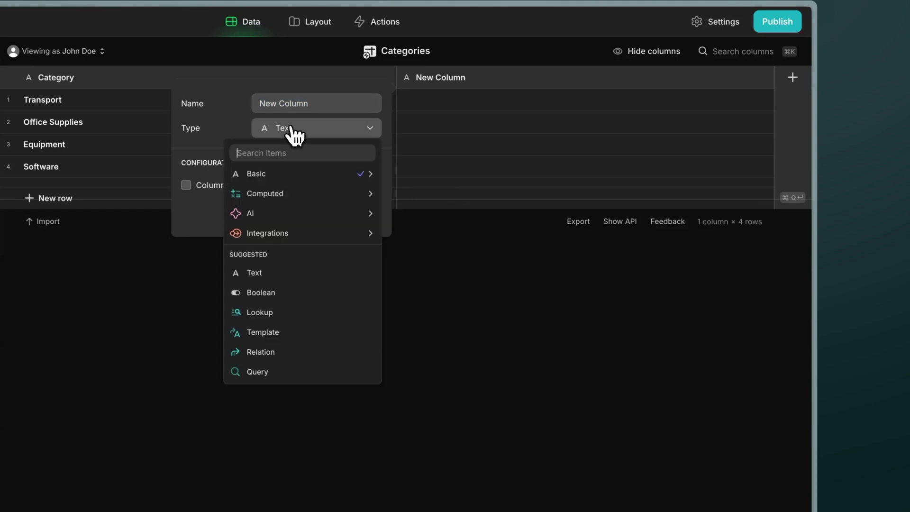
click(317, 352)
text(Relation with Expenses)
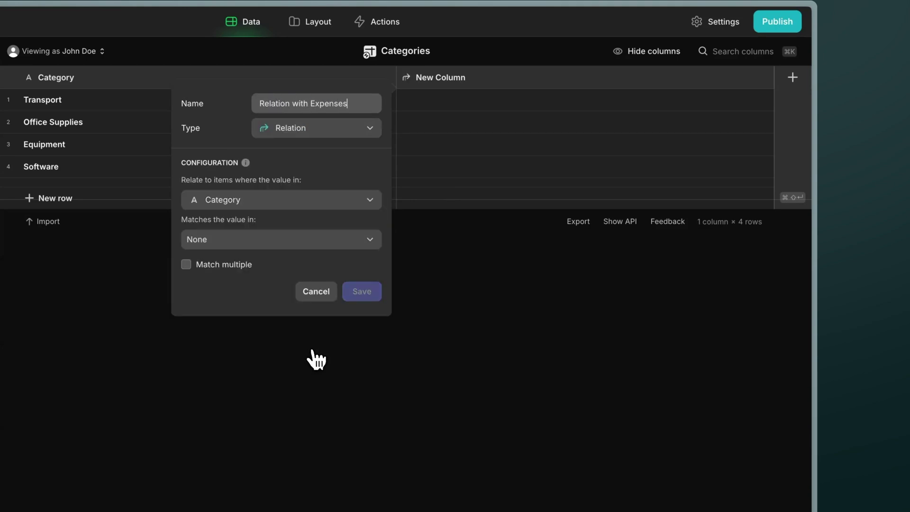
click(277, 239)
mouse_move(223, 305)
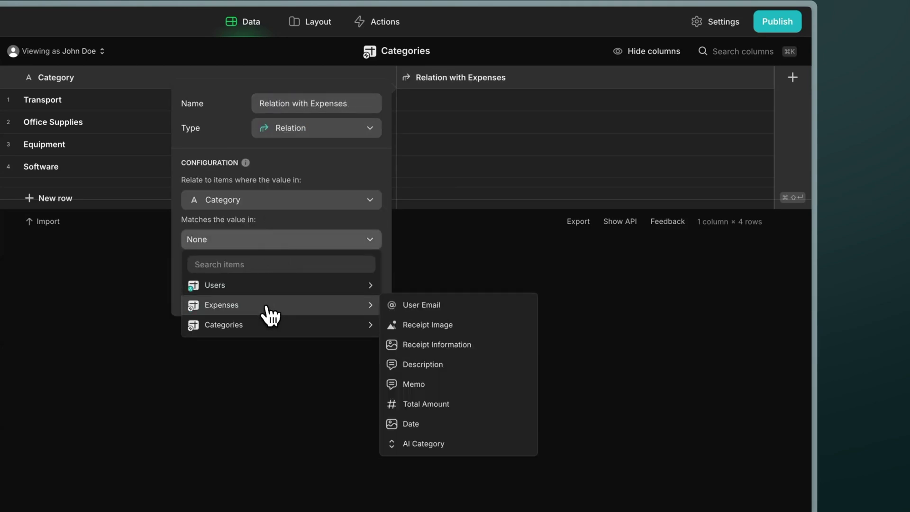
click(473, 446)
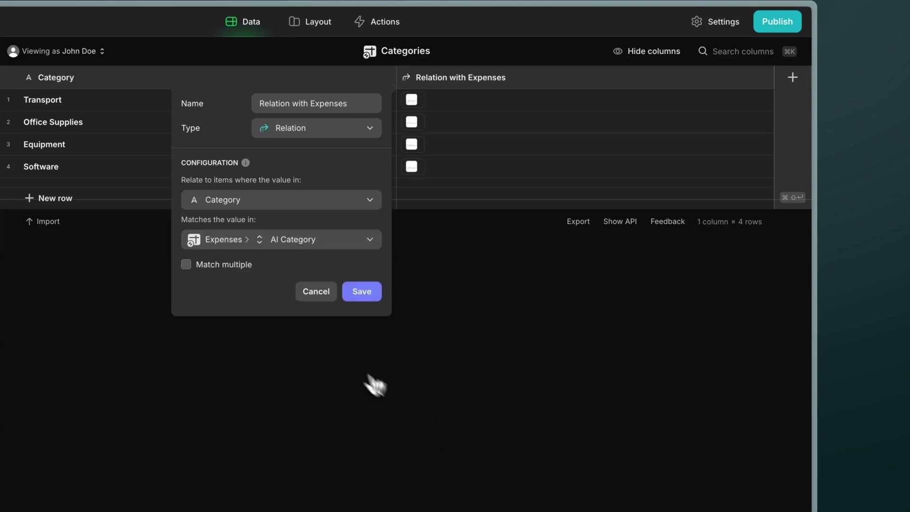
click(233, 277)
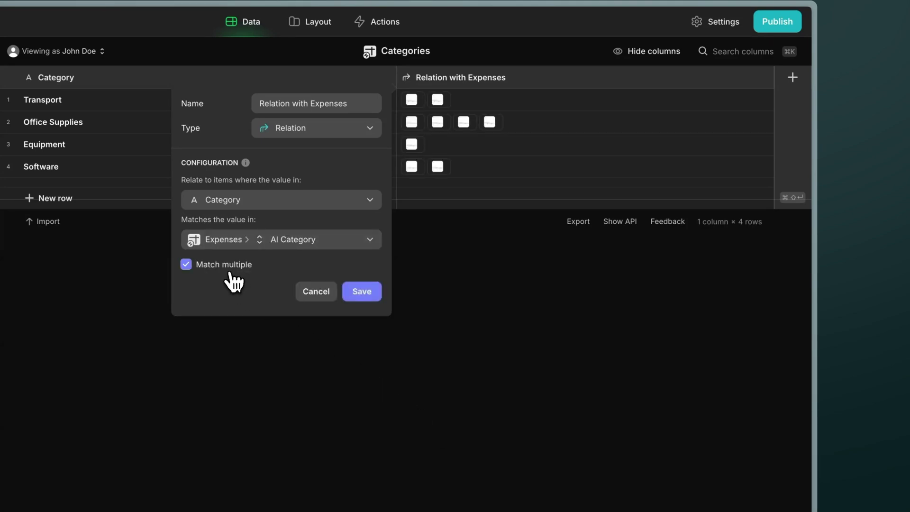
click(361, 291)
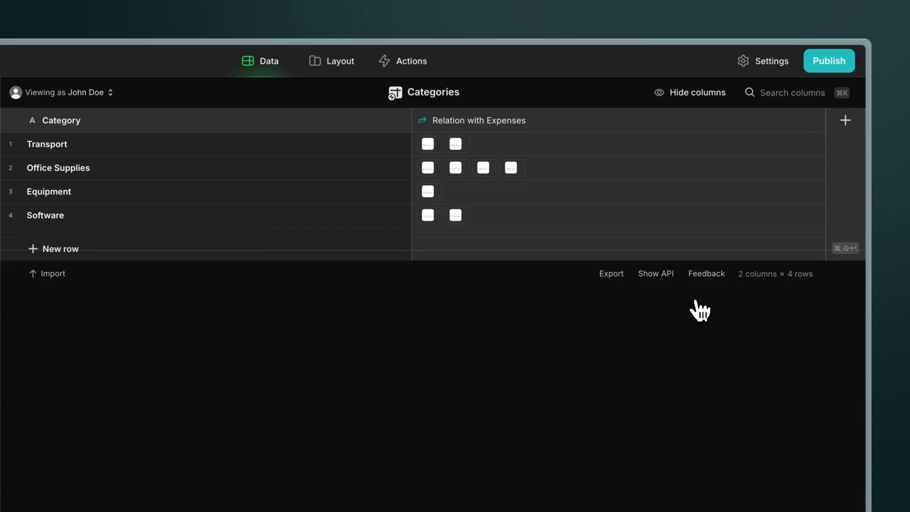
- Add a Total Spending Per Category rollup summing related Total Amount, with '$' before the number
click(825, 235)
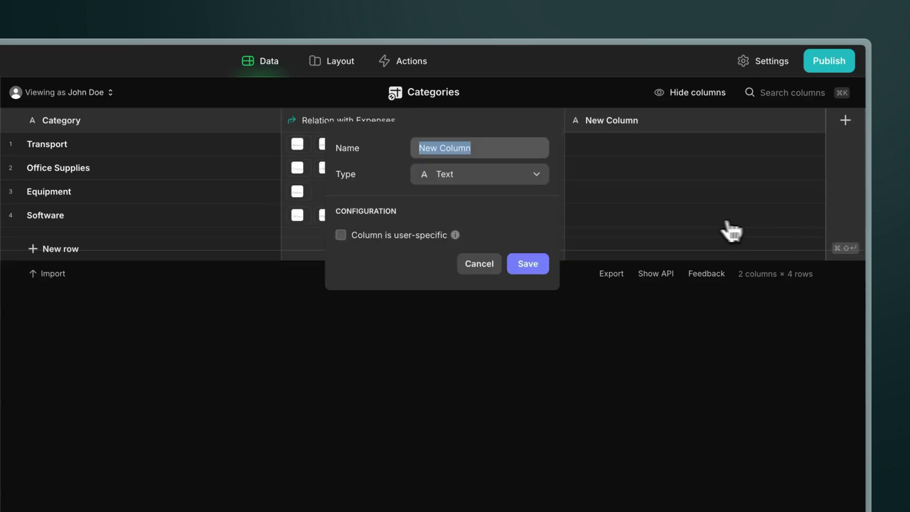
click(542, 180)
mouse_move(440, 244)
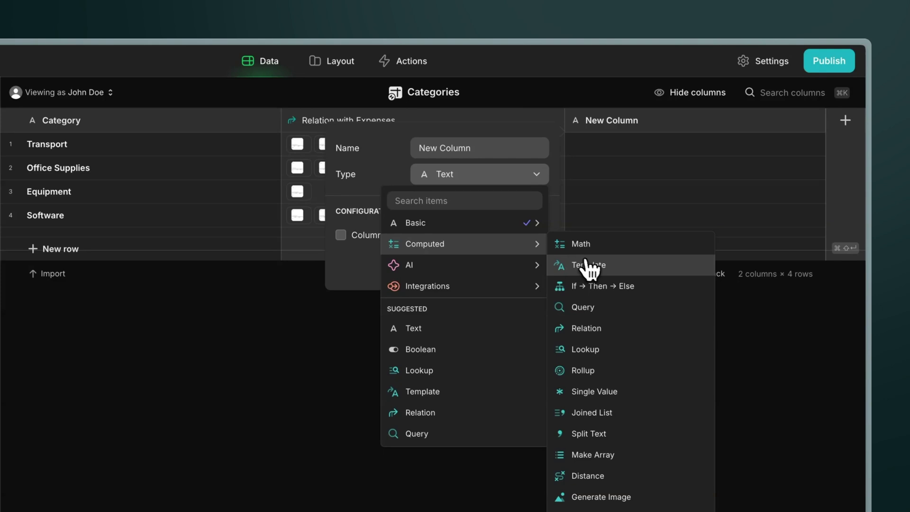
click(668, 370)
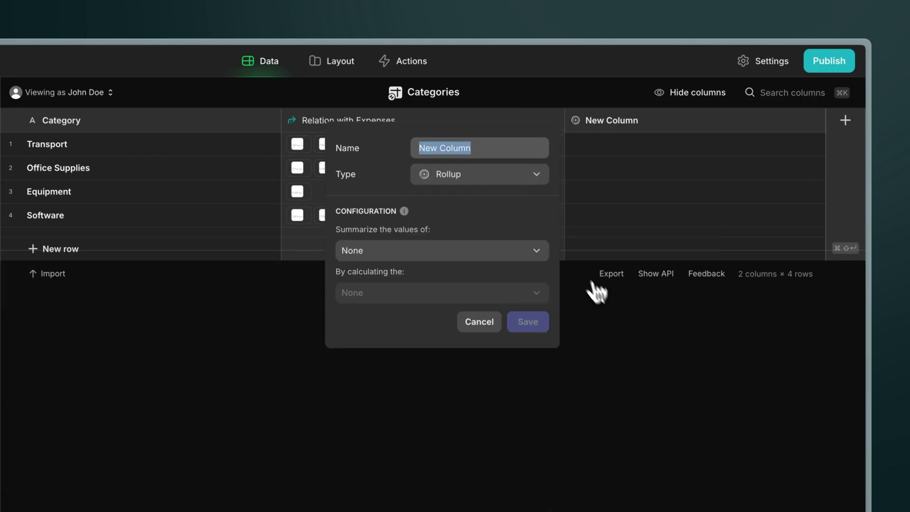
text(Total Spending Per Categ)
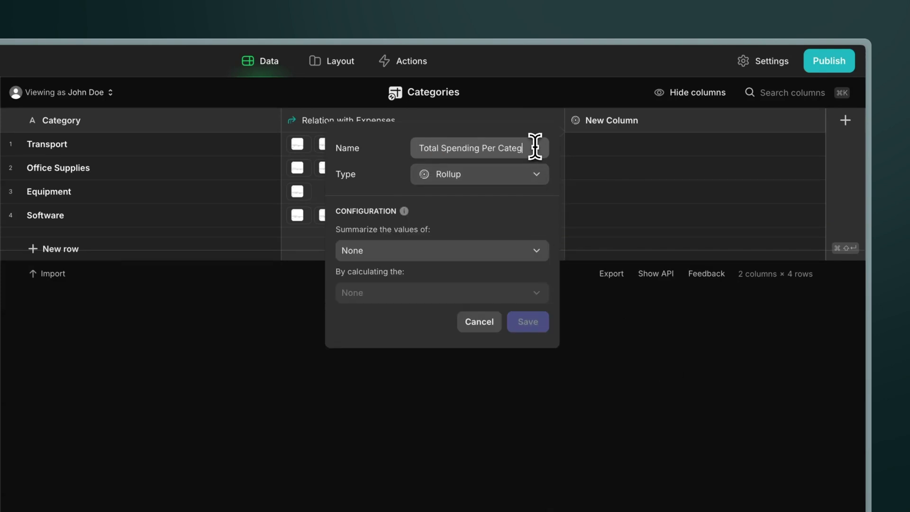
text(ory)
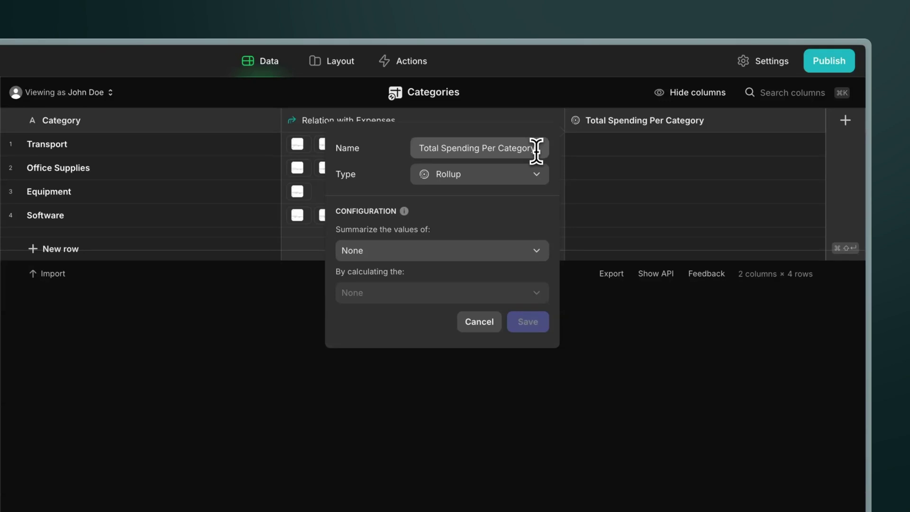
click(526, 250)
mouse_move(403, 299)
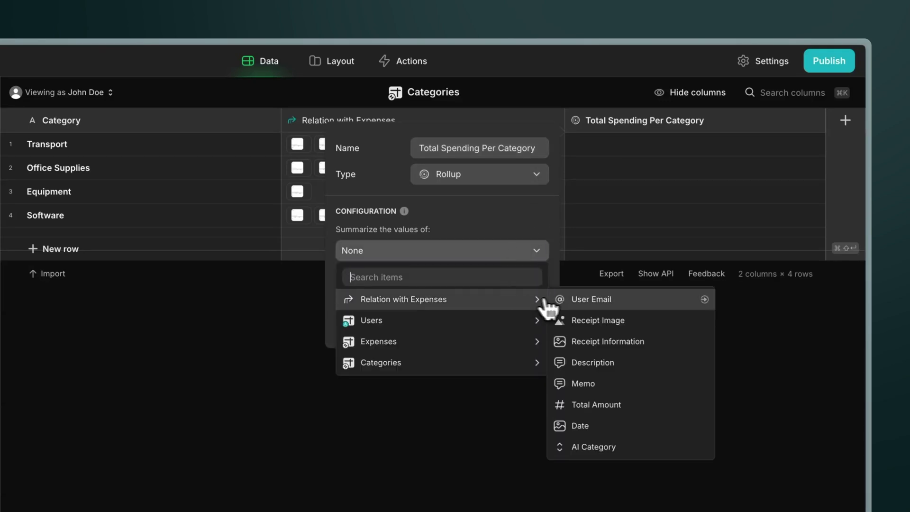
click(673, 411)
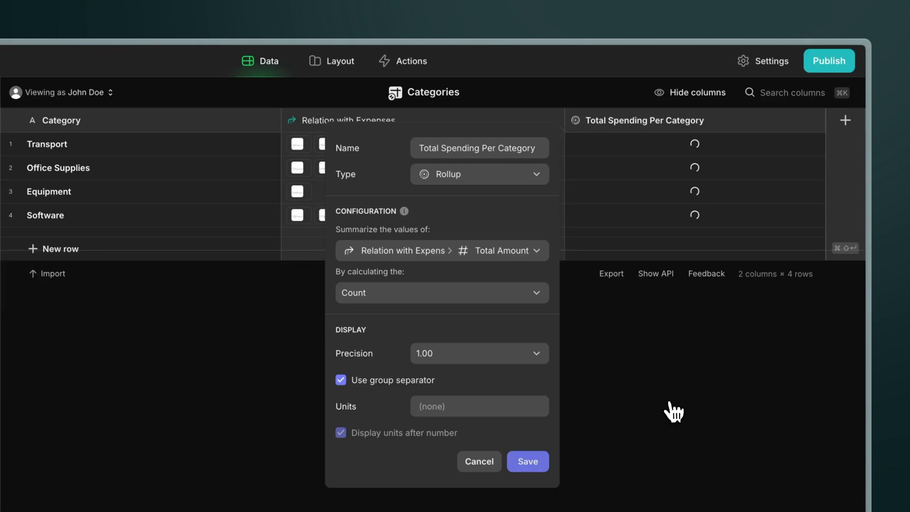
click(526, 293)
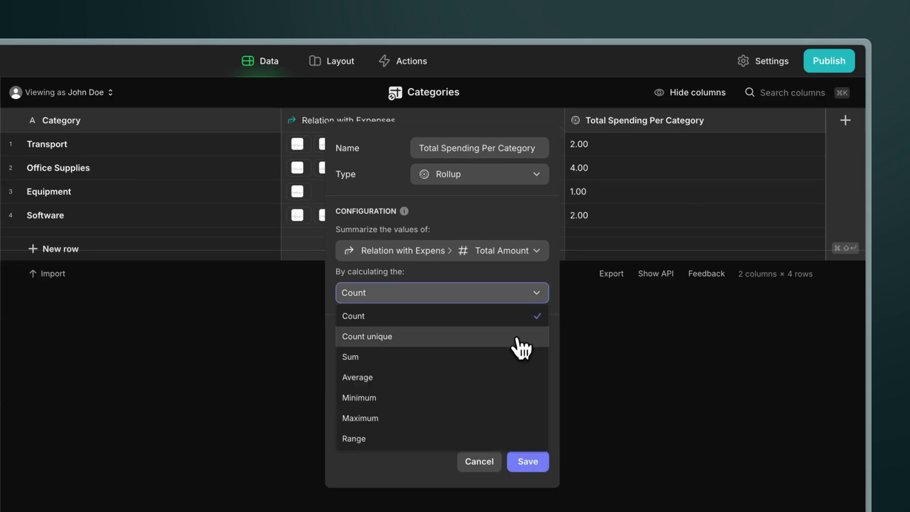
click(426, 356)
click(508, 405)
text($)
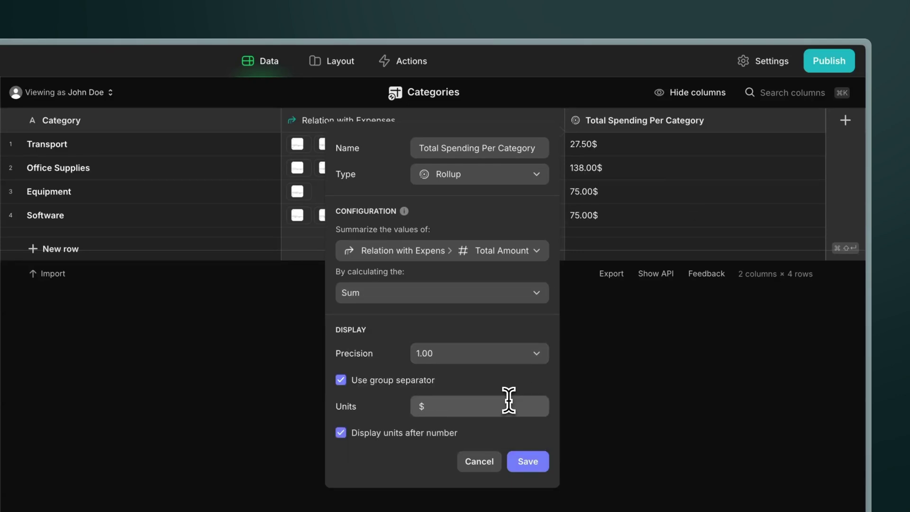
click(340, 433)
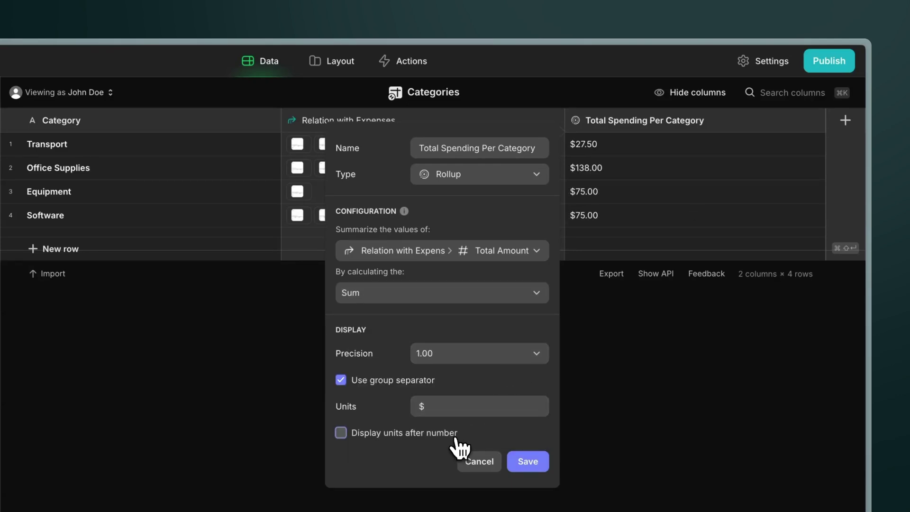
click(528, 461)
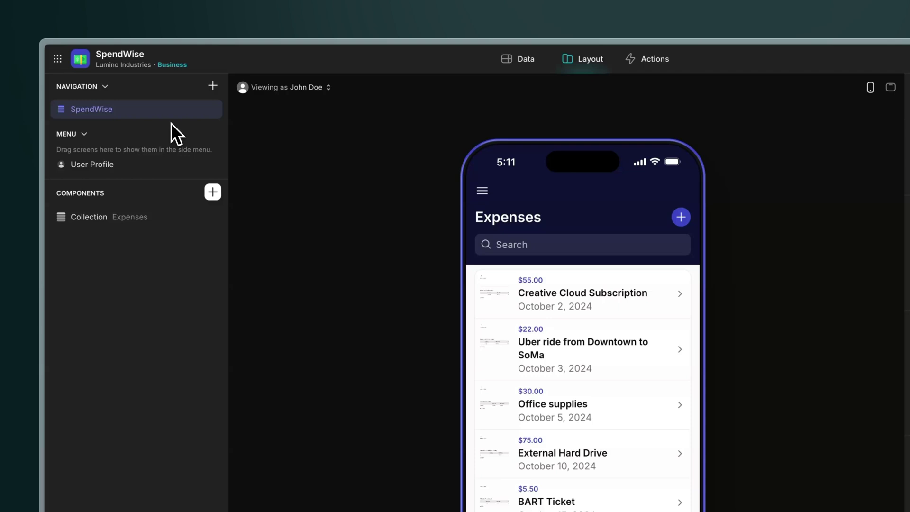
- Add a new navigation screen built from the Categories table
click(213, 86)
mouse_move(256, 107)
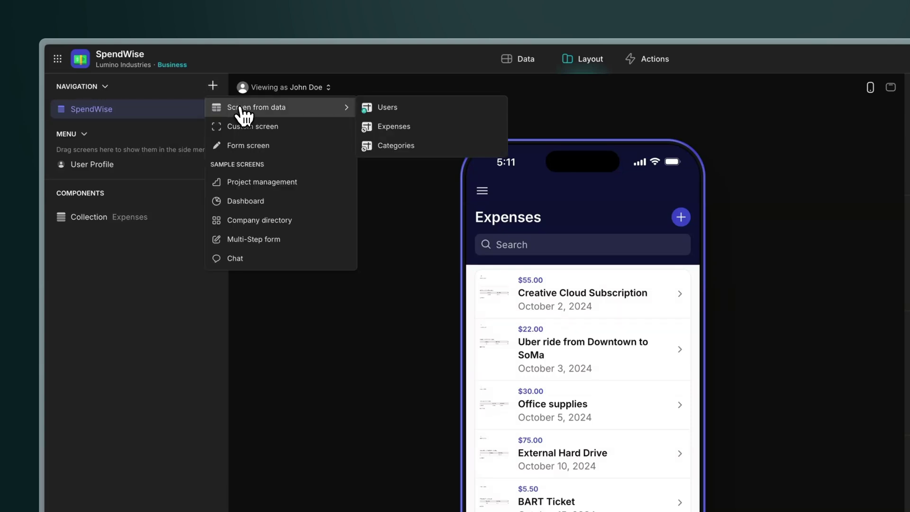
click(455, 148)
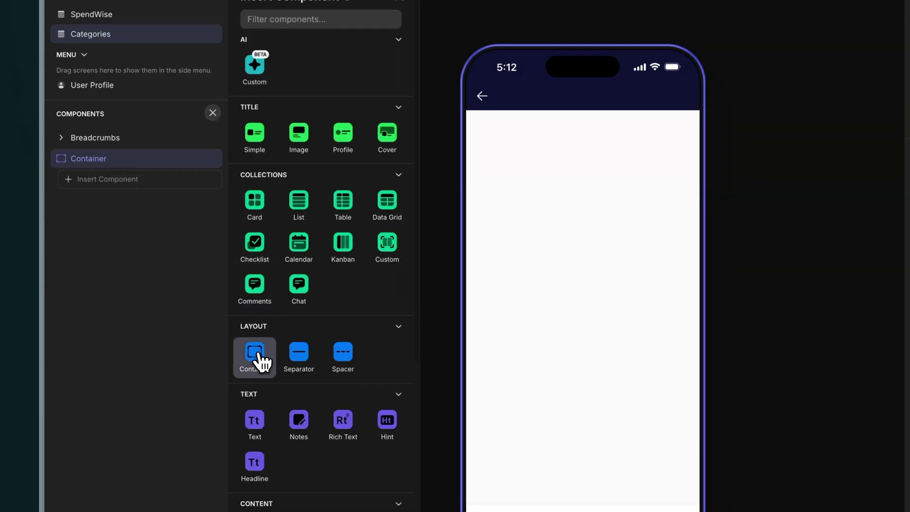
- Place a Title and a Big Numbers block showing Total Spending Per Category on the detail screen
click(212, 113)
mouse_move(255, 135)
mouse_down()
mouse_move(194, 185)
mouse_move(185, 181)
mouse_up()
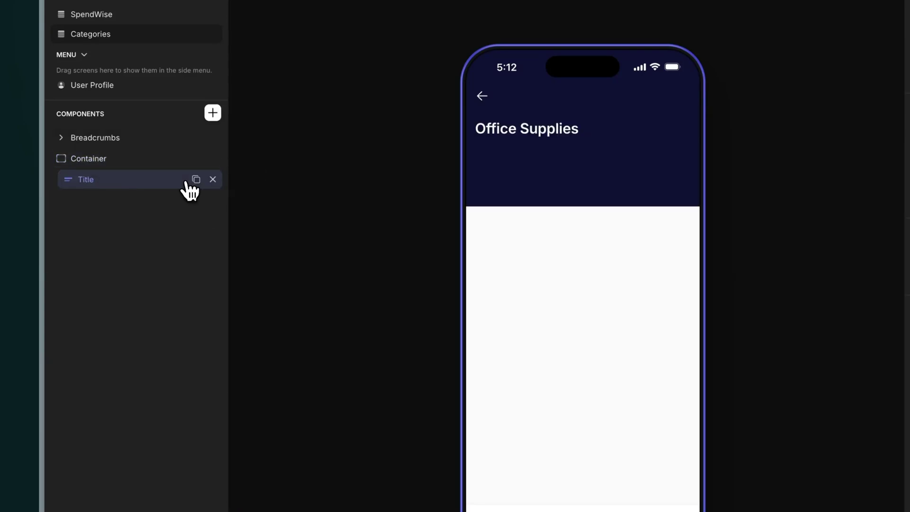
click(213, 113)
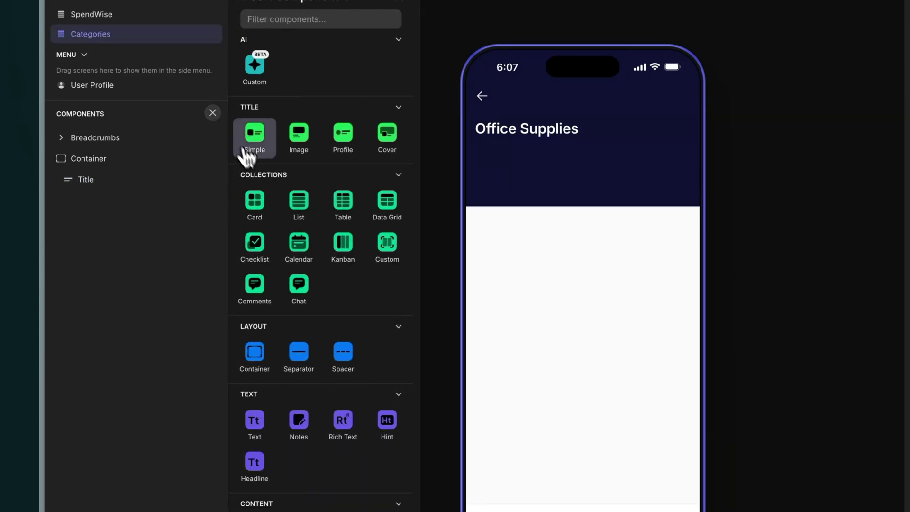
scroll(257, 213, down, 3)
scroll(256, 298, down, 3)
click(255, 413)
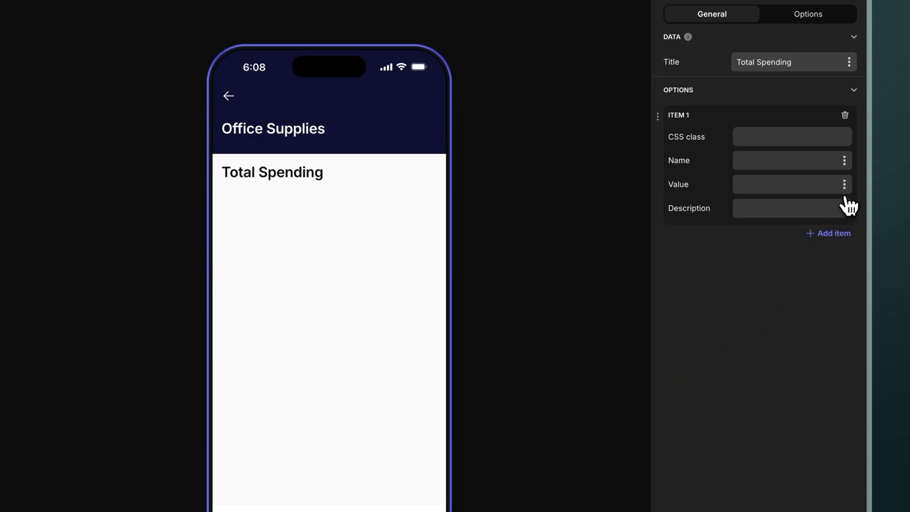
click(844, 208)
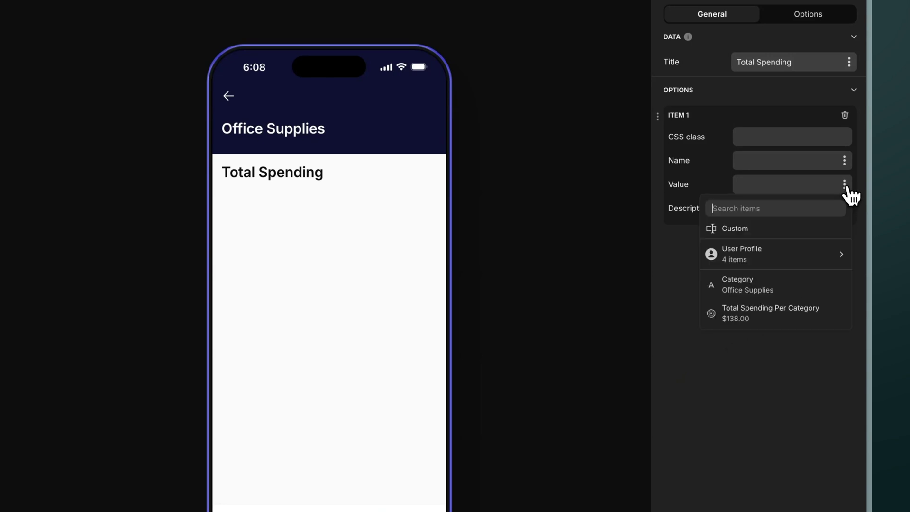
click(777, 317)
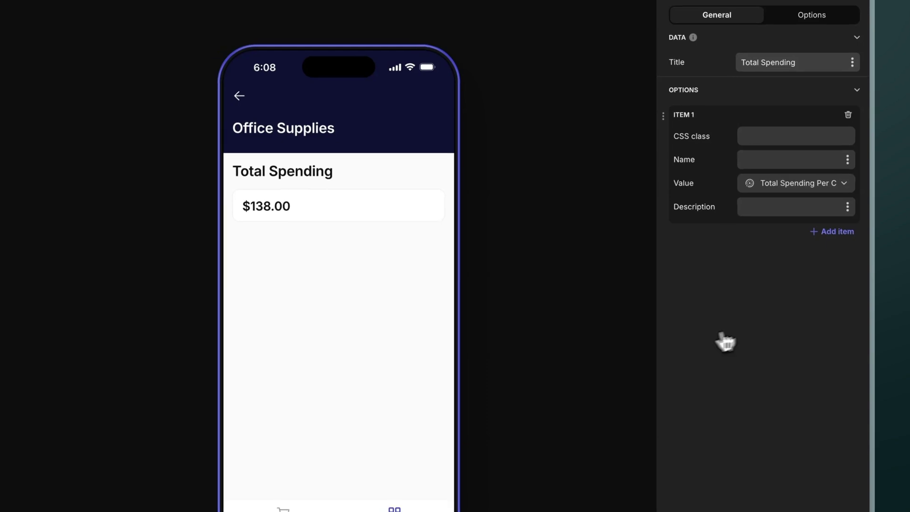
- Add a list of the category's related expenses, then open the first expense
click(146, 109)
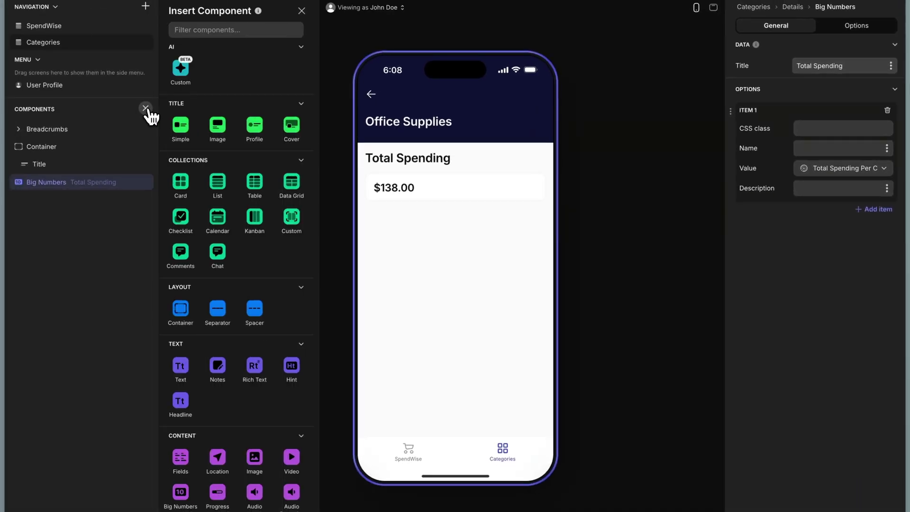
click(218, 187)
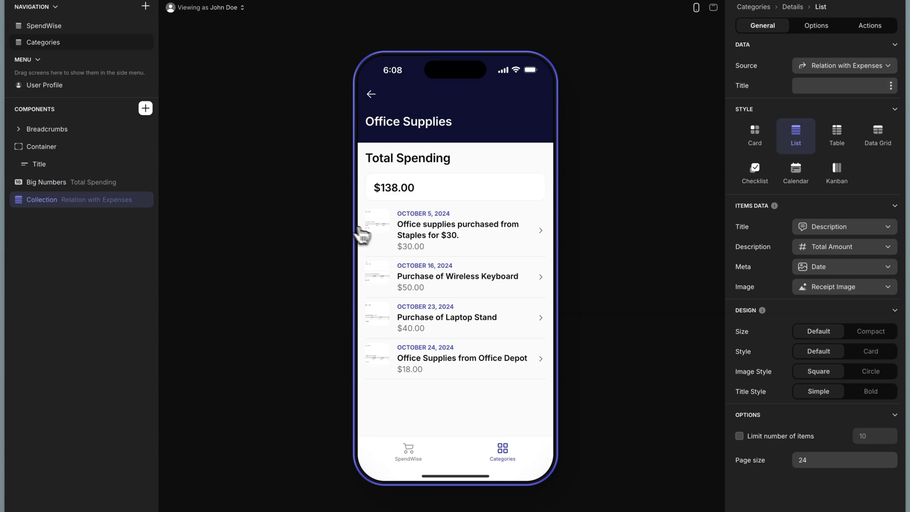
click(401, 238)
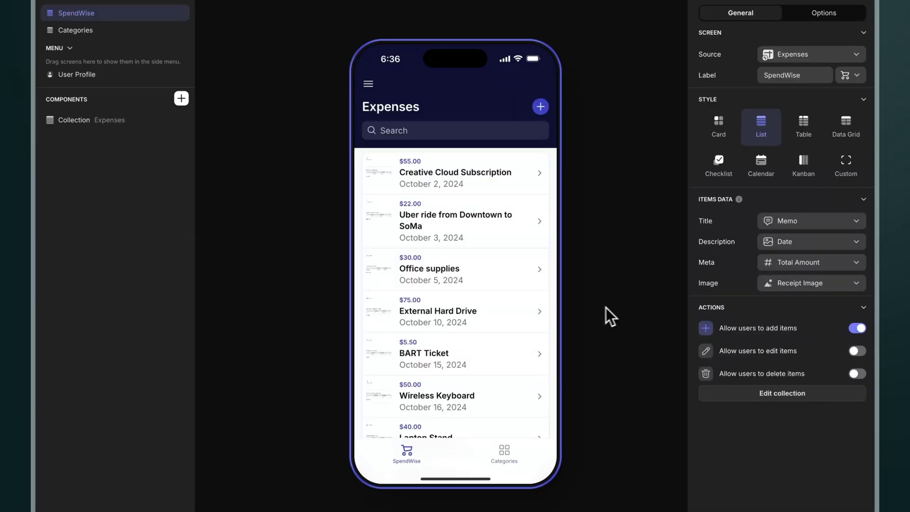
- Preview the Office supplies expense, then Categories, Equipment and its External Hard Drive expense
click(494, 286)
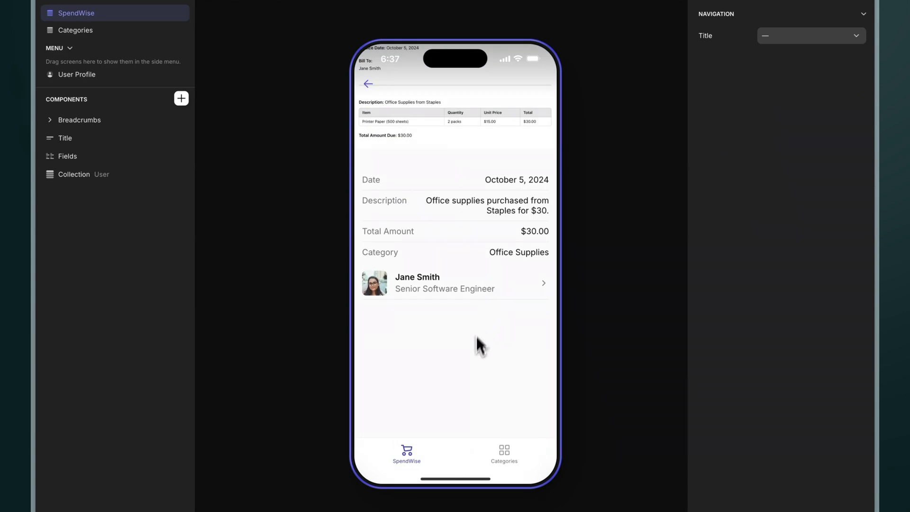
click(502, 451)
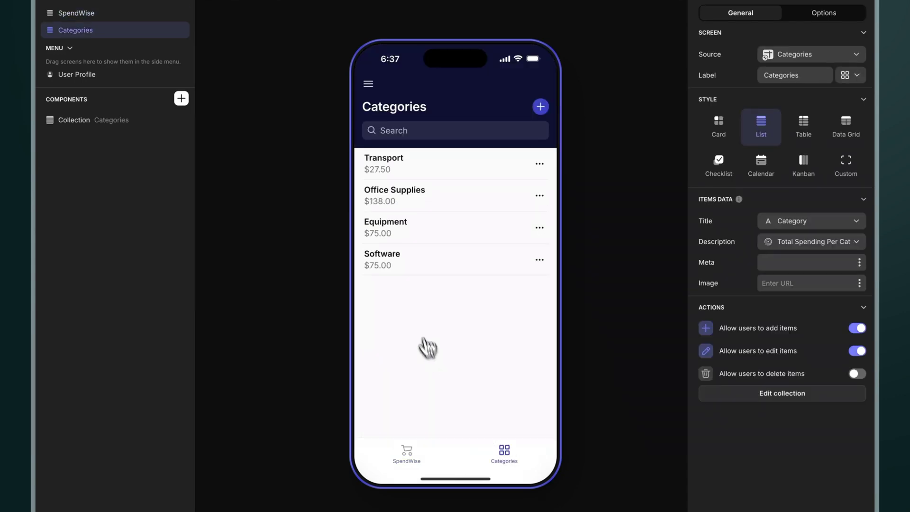
click(399, 240)
click(401, 242)
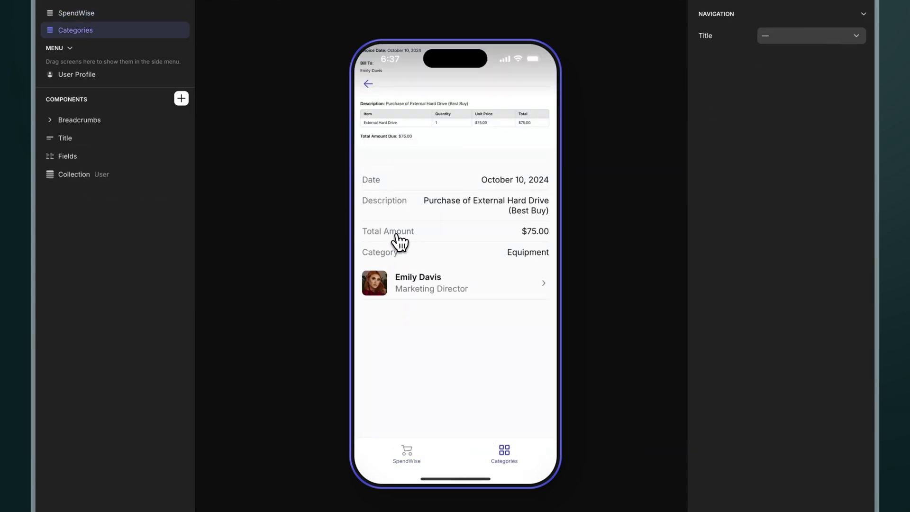